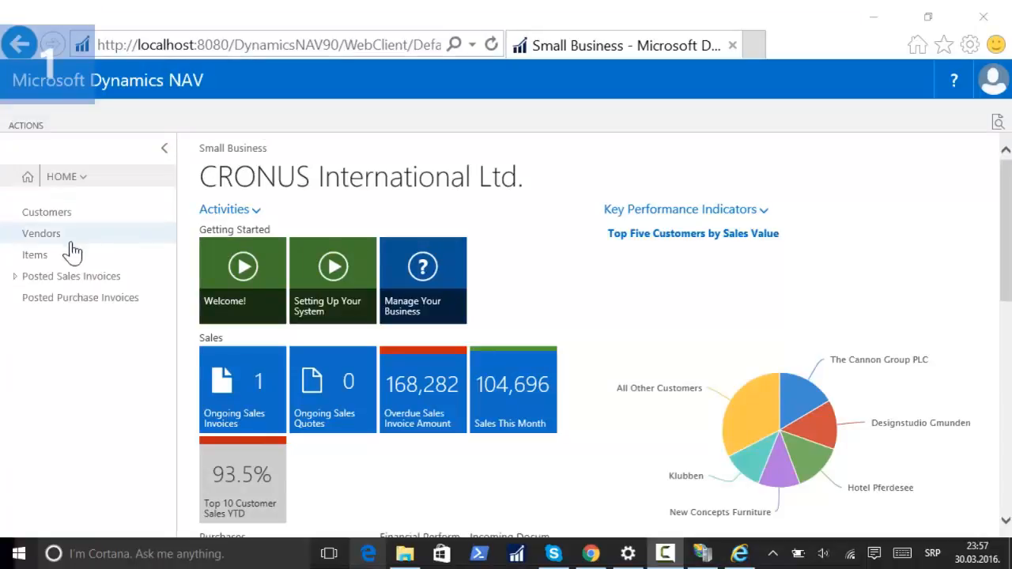
Step: Open the item card of item 1000 Bicycle from the item list and examine the options of its Type field
click(37, 256)
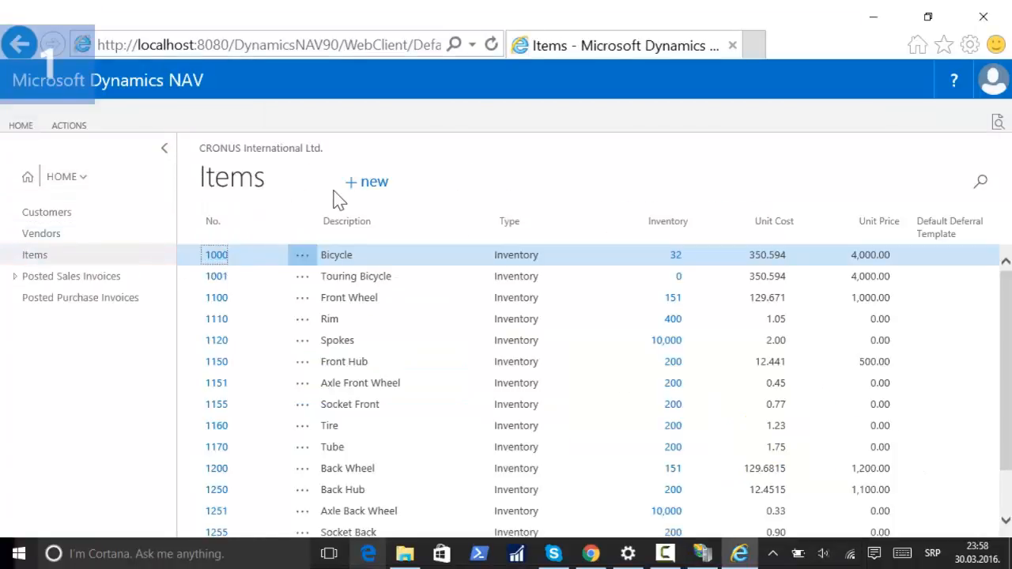
click(216, 256)
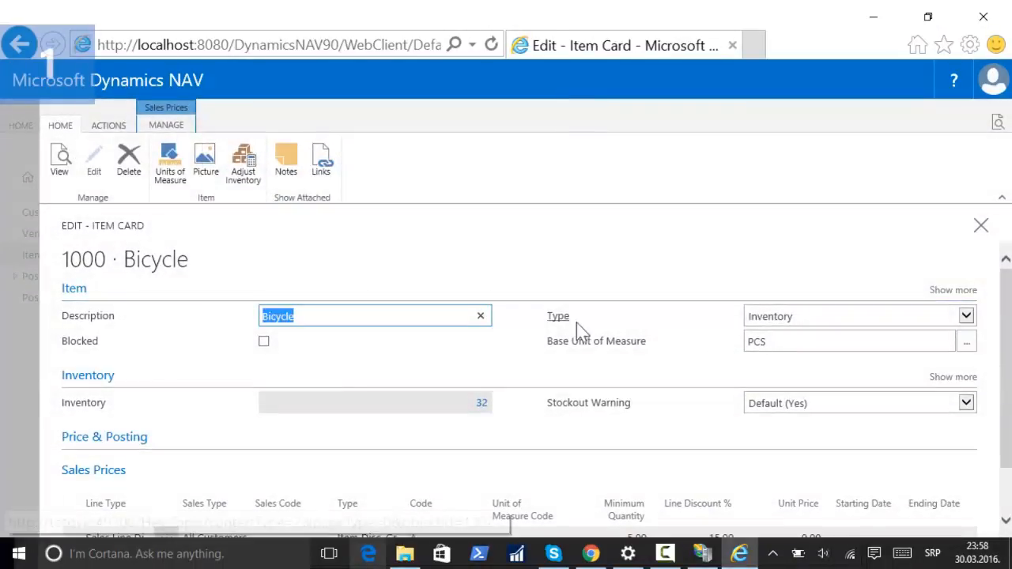
click(966, 316)
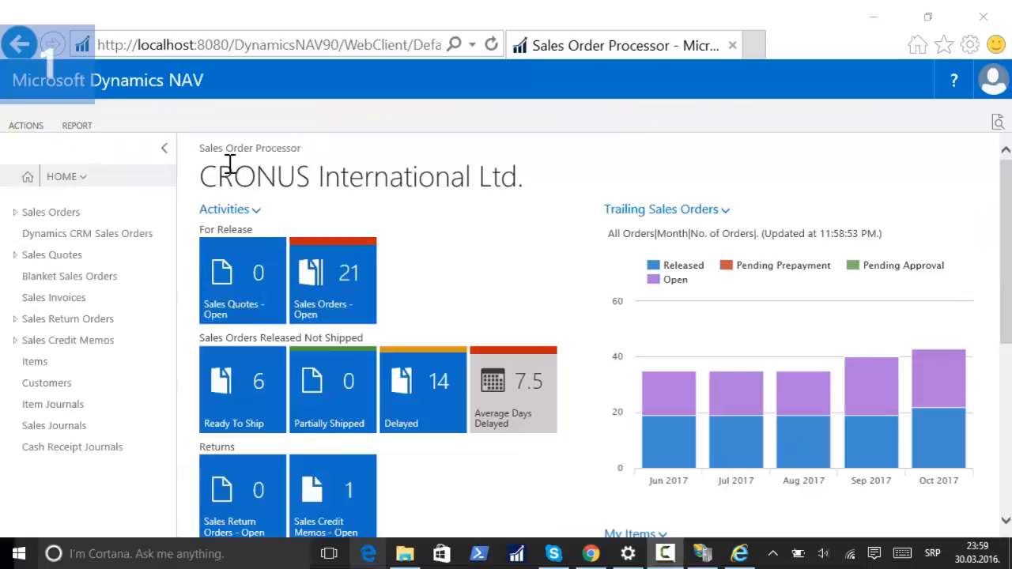
Step: Open the Bicycle item card from the Sales Order Processor's item list and look through its fields for Type
click(39, 366)
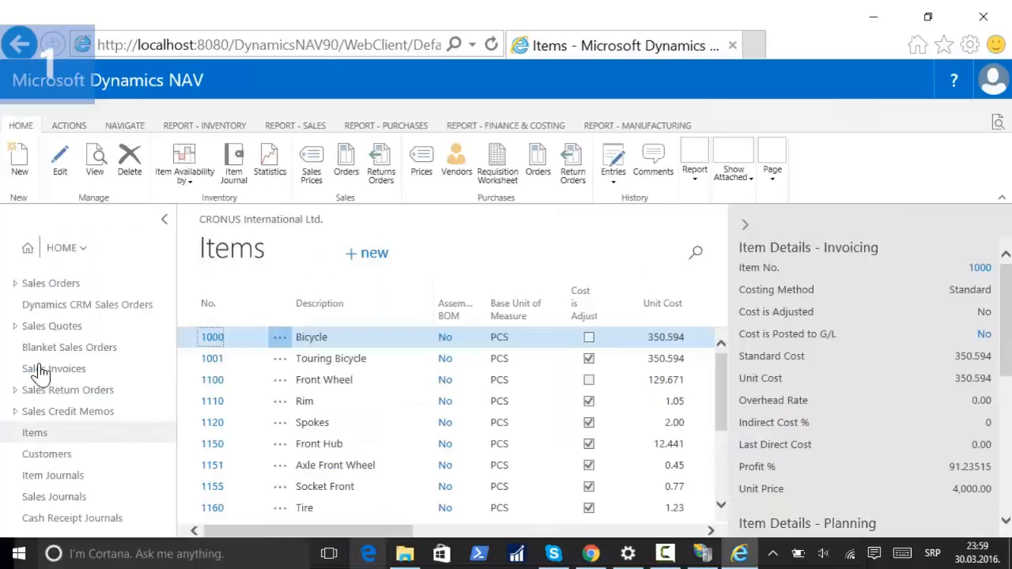
click(214, 340)
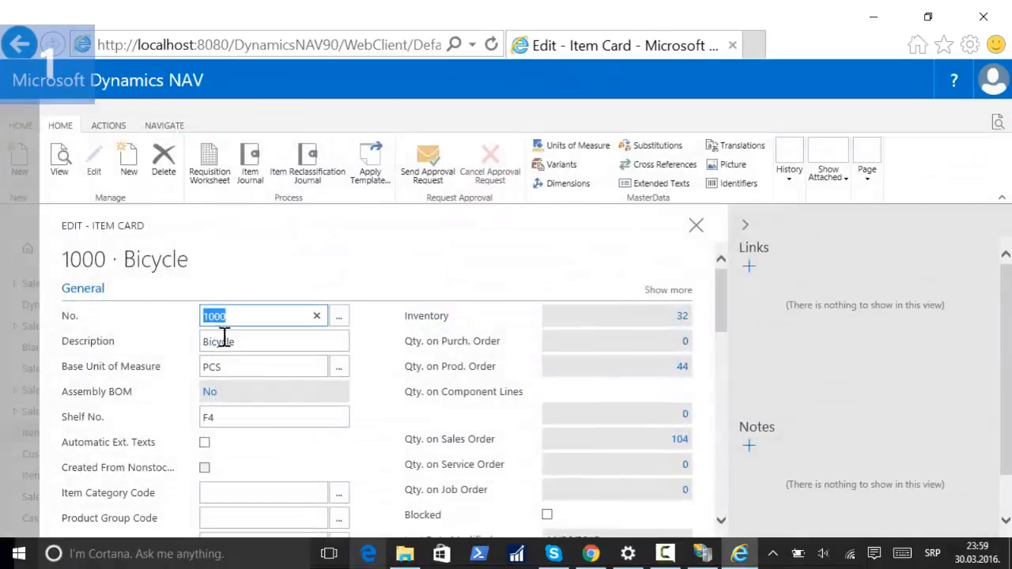
drag(726, 305, 726, 380)
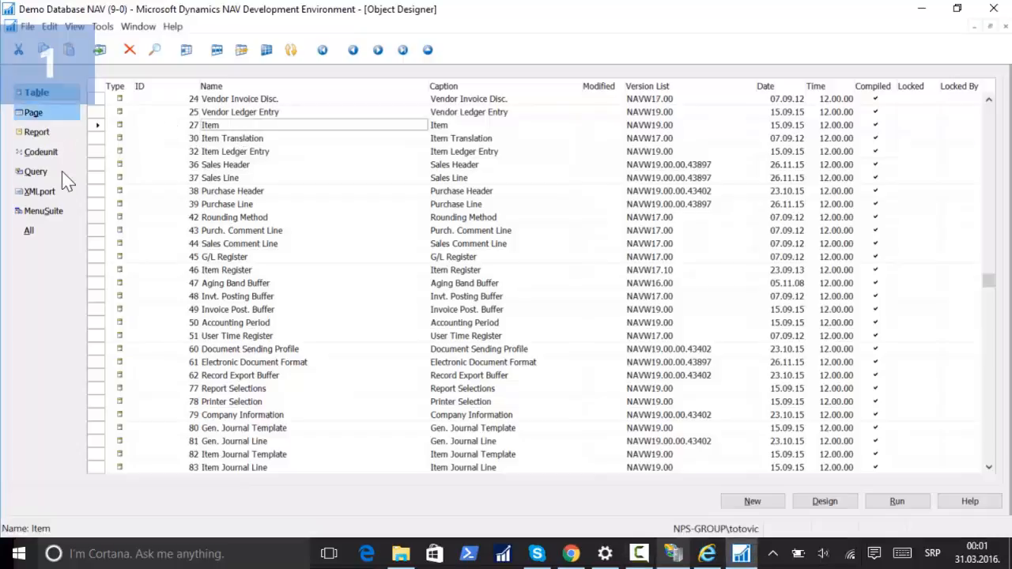
Step: In the NAV Development Environment, open Page 30 Item Card in design and add the record's Type field above Automatic Ext. Texts
double_click(216, 103)
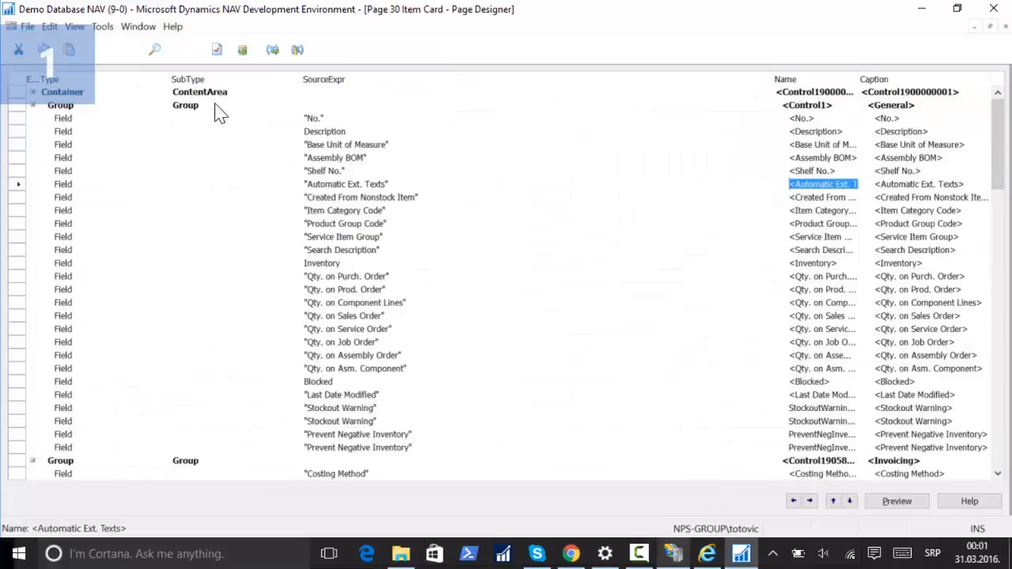
key(F3)
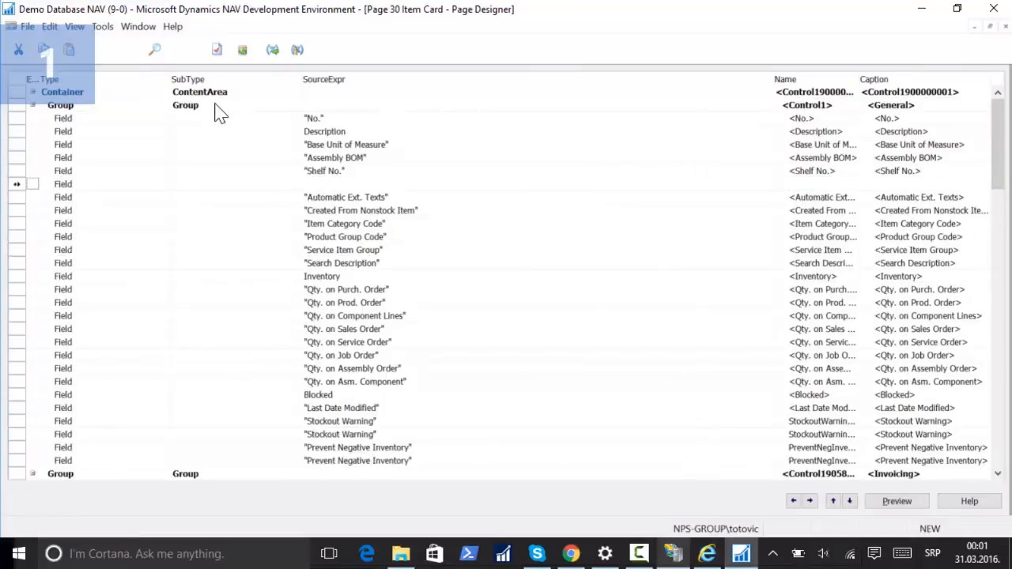
key(Tab)
key(F5)
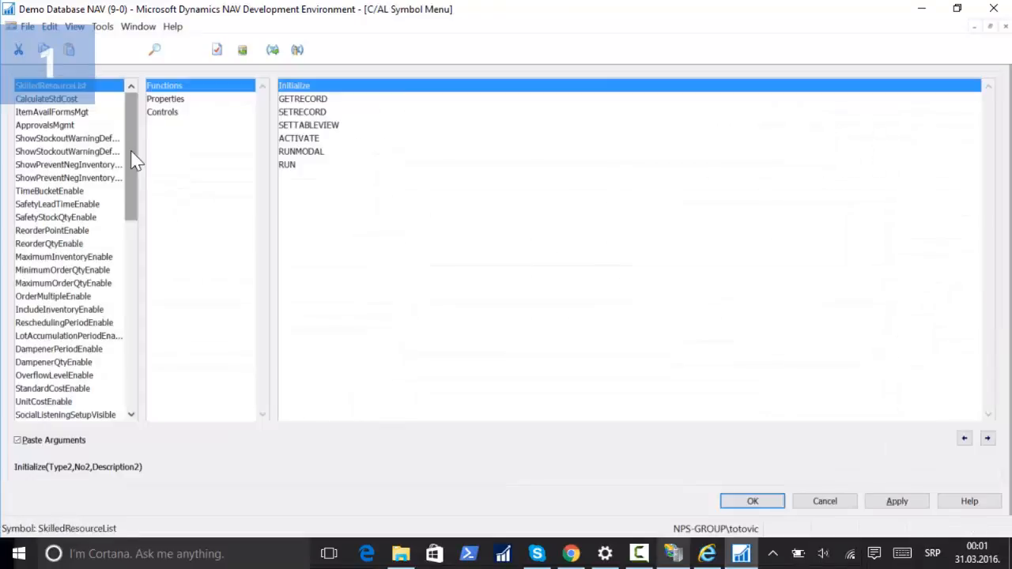
drag(132, 152, 56, 298)
click(26, 362)
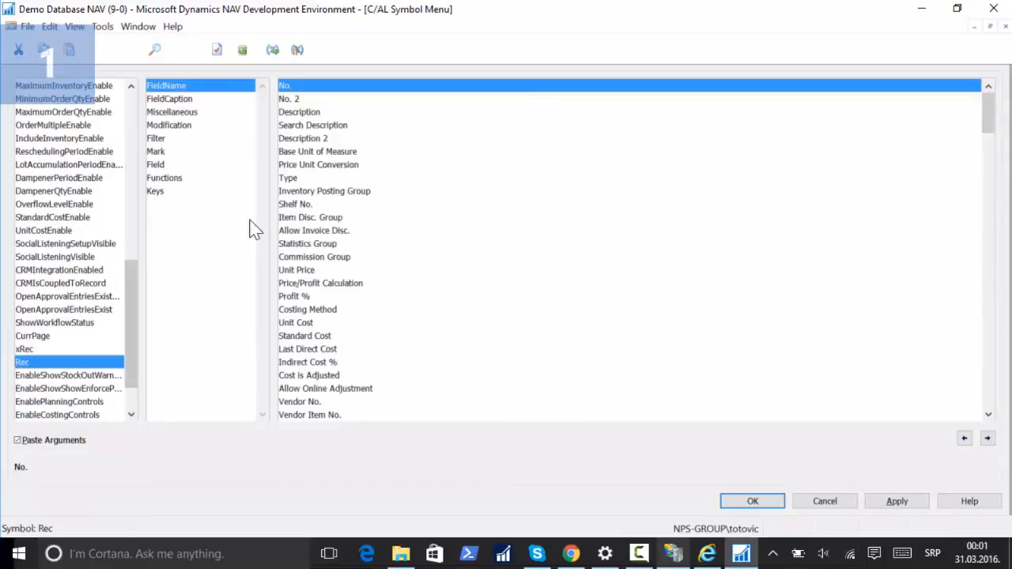
click(293, 179)
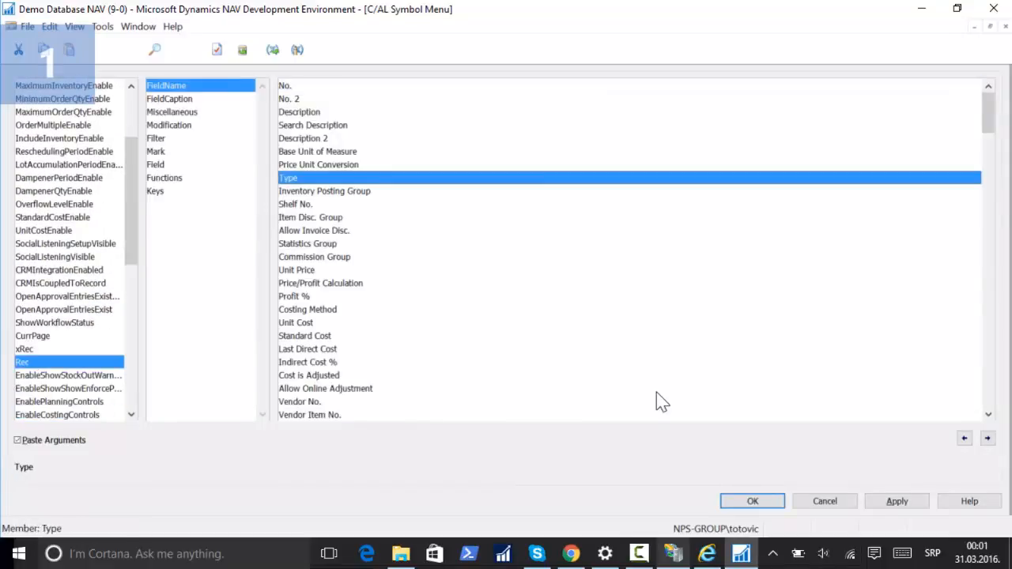
click(735, 507)
Step: Close the Item Card page design, saving and compiling the changes to Page 30
key(Down)
key(Escape)
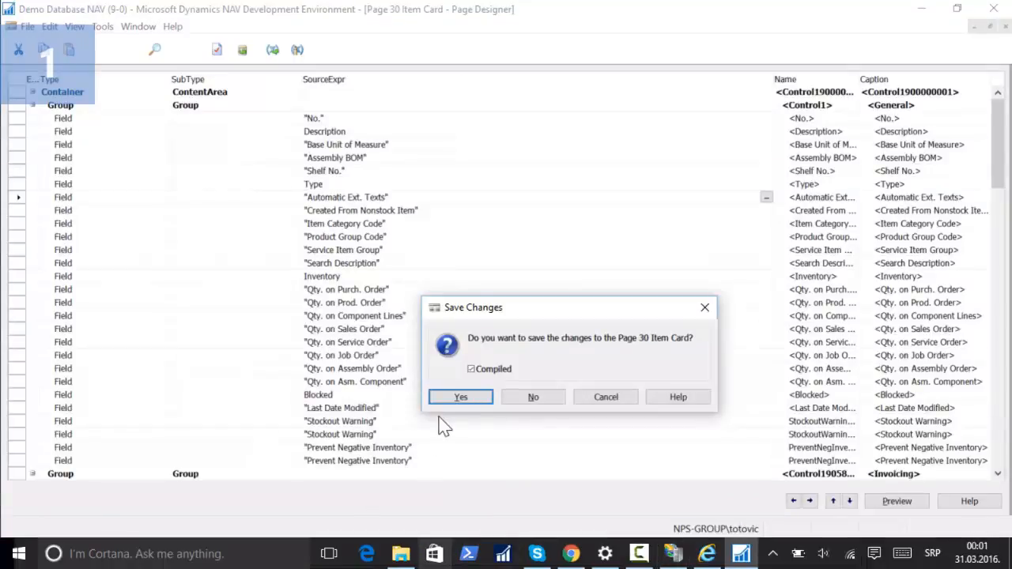
click(461, 397)
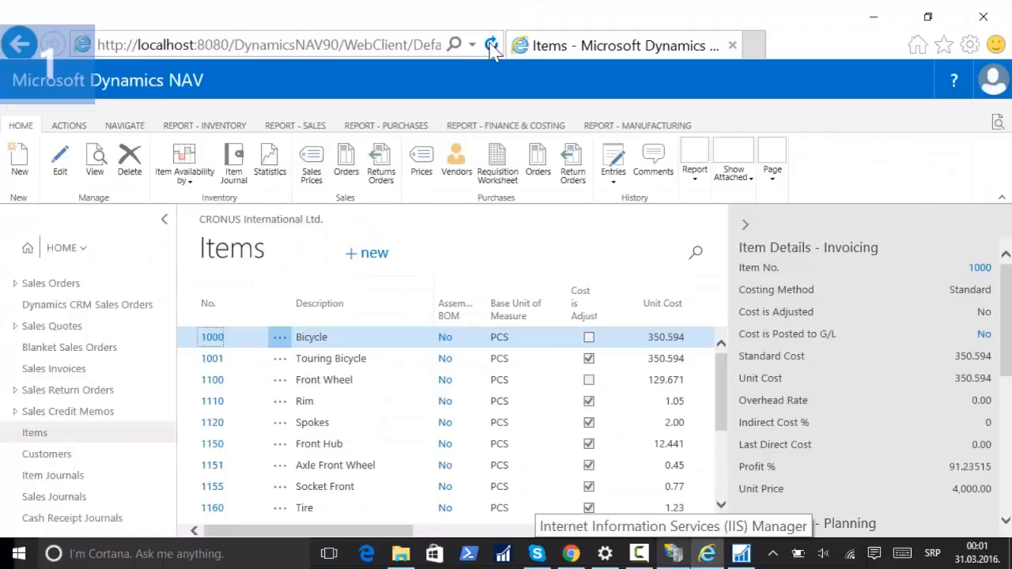
Step: Switch to the web client, refresh the item list and open the Bicycle item card to check for the Type field
click(491, 45)
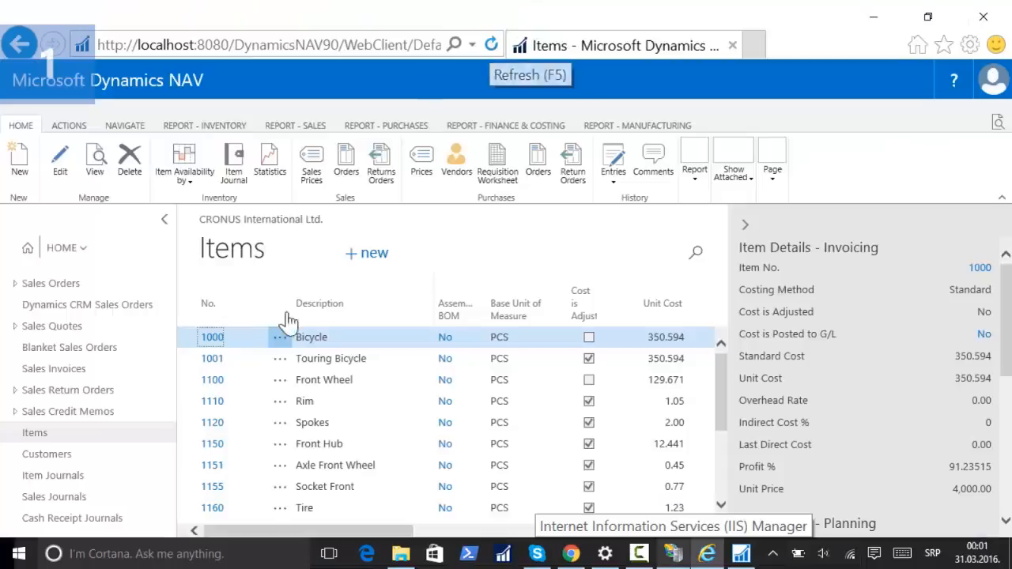
click(221, 336)
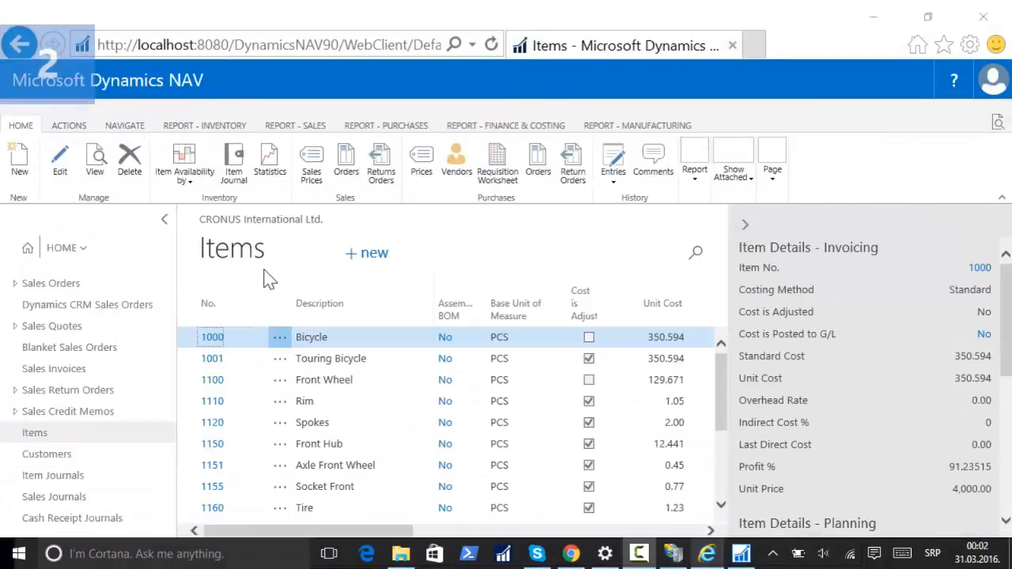
Step: Create a new item with the description SERVICE, base unit of measure KM and type Service
click(372, 255)
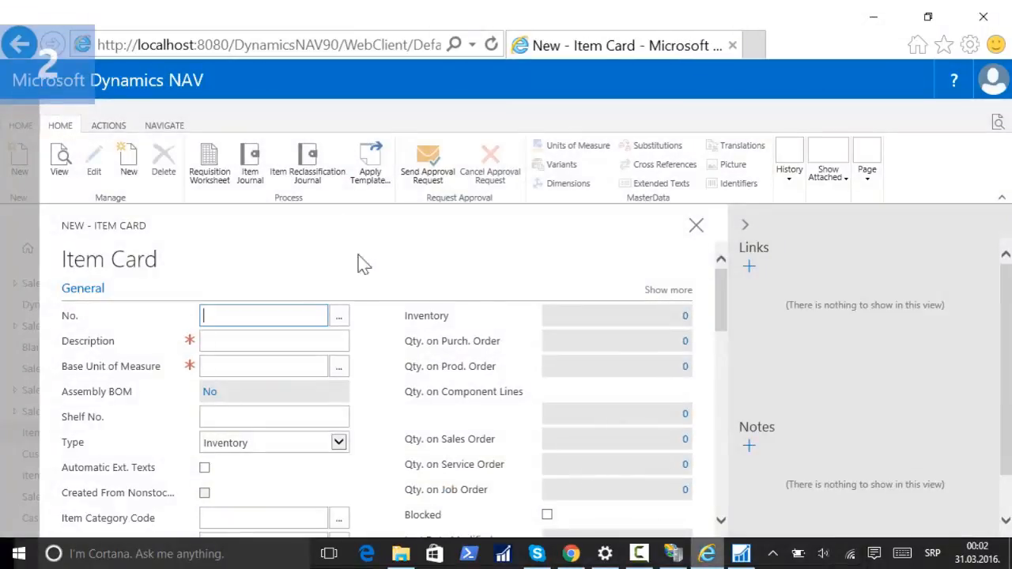
key(Tab)
text(SE)
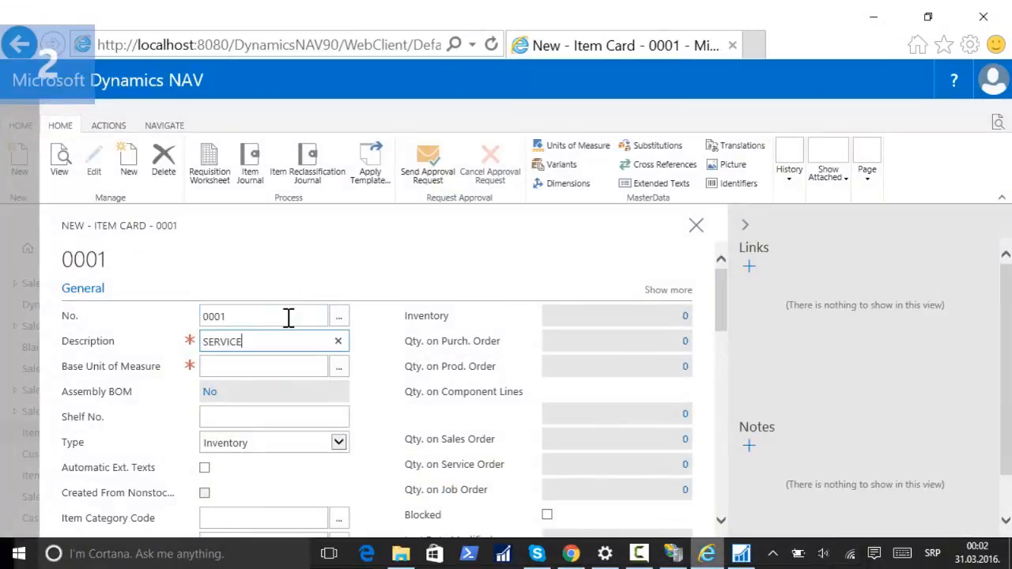
key(Tab)
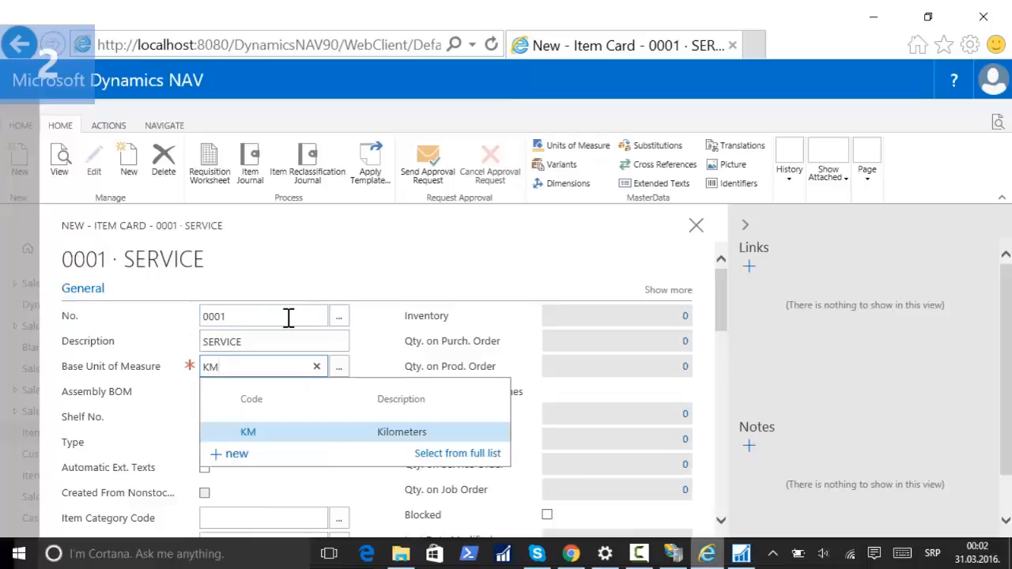
click(244, 432)
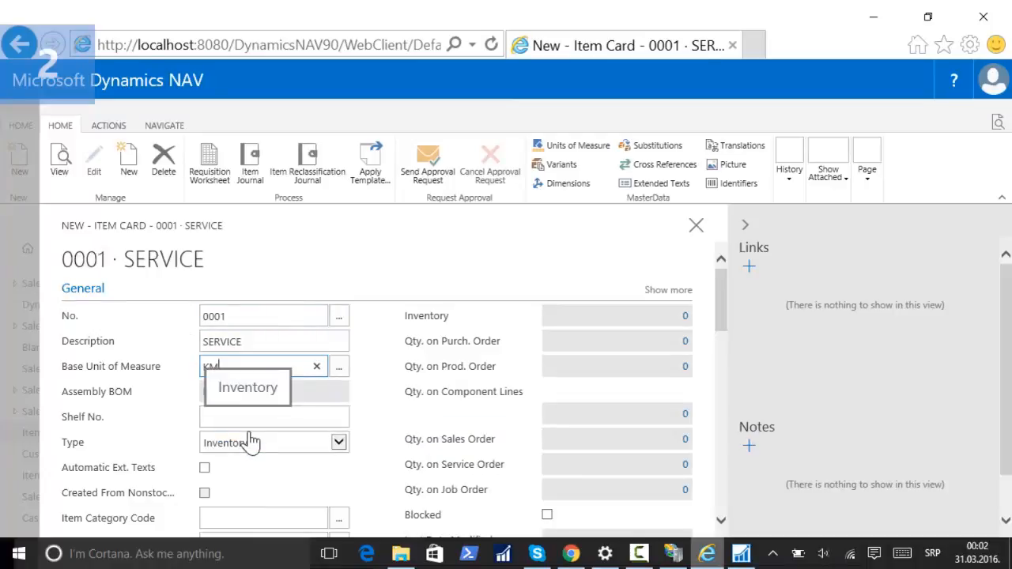
click(338, 445)
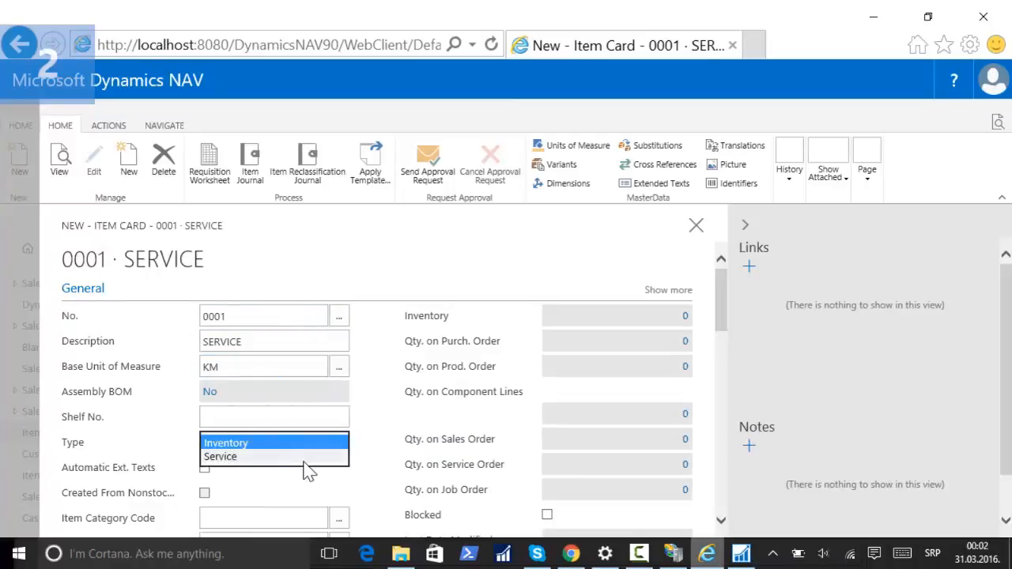
click(304, 459)
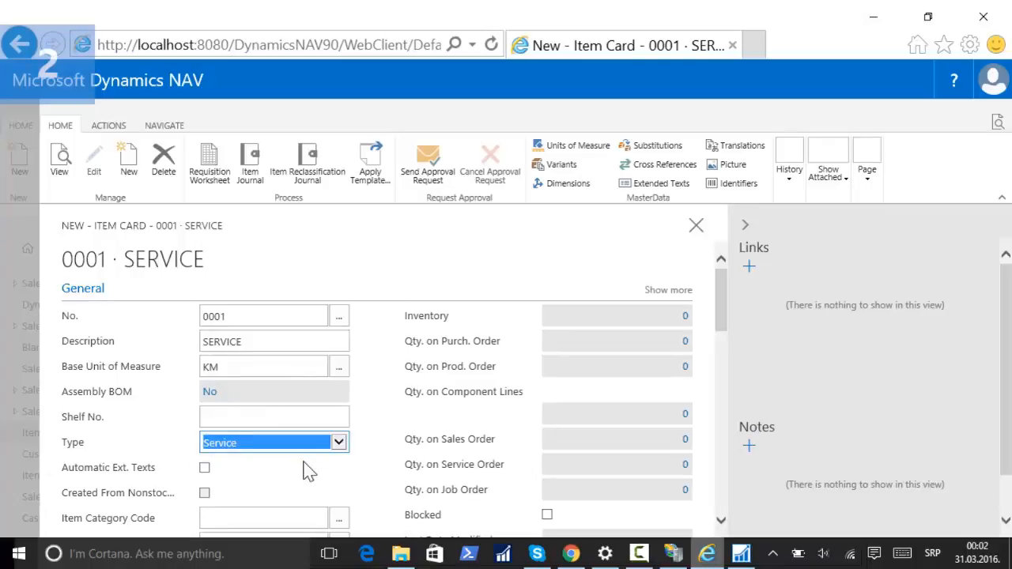
Step: Set the new item's Gen. Prod. Posting Group to SERVICES and its Inventory Posting Group to RESALE
drag(721, 298, 715, 374)
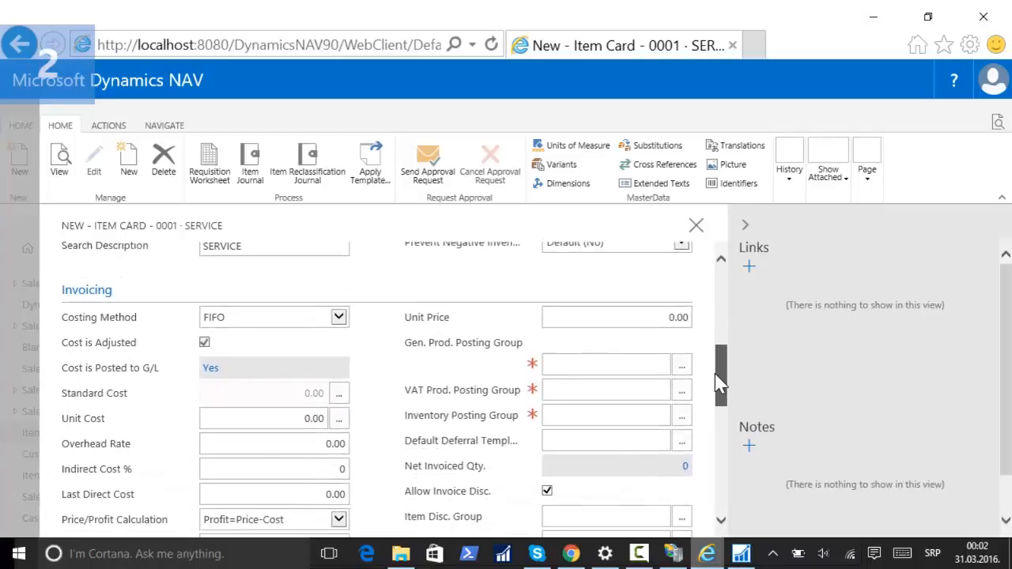
click(683, 366)
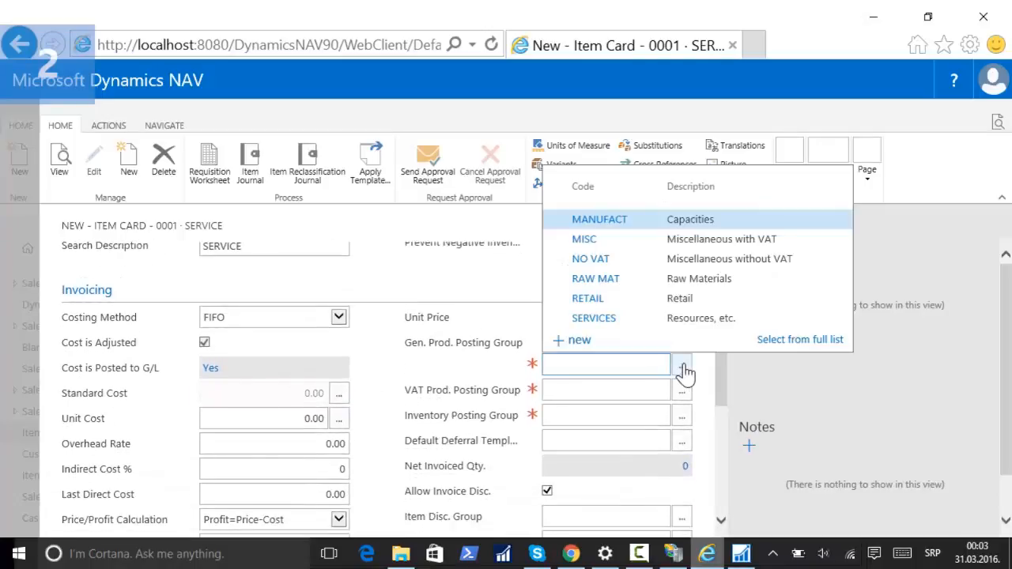
click(589, 319)
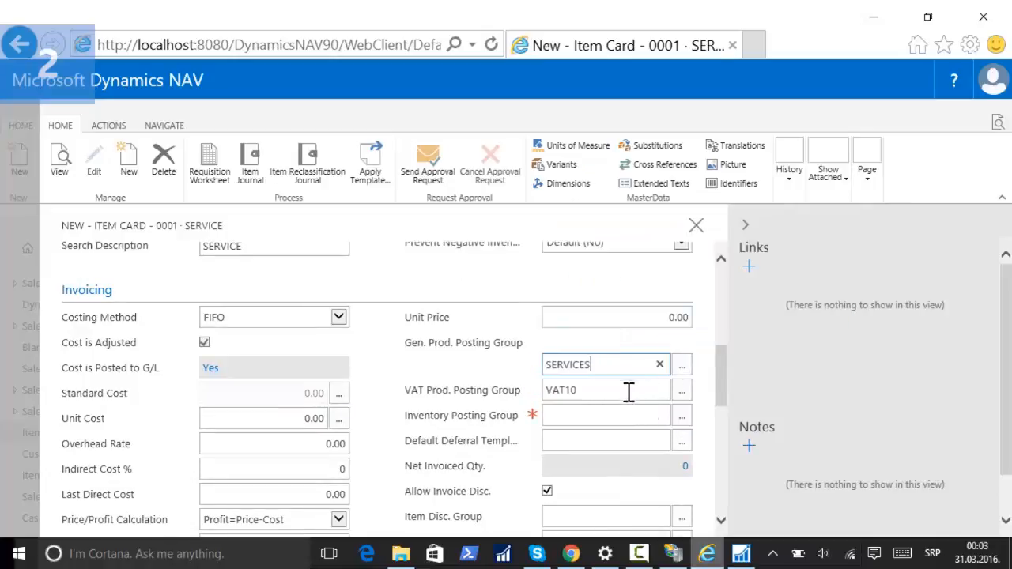
click(682, 422)
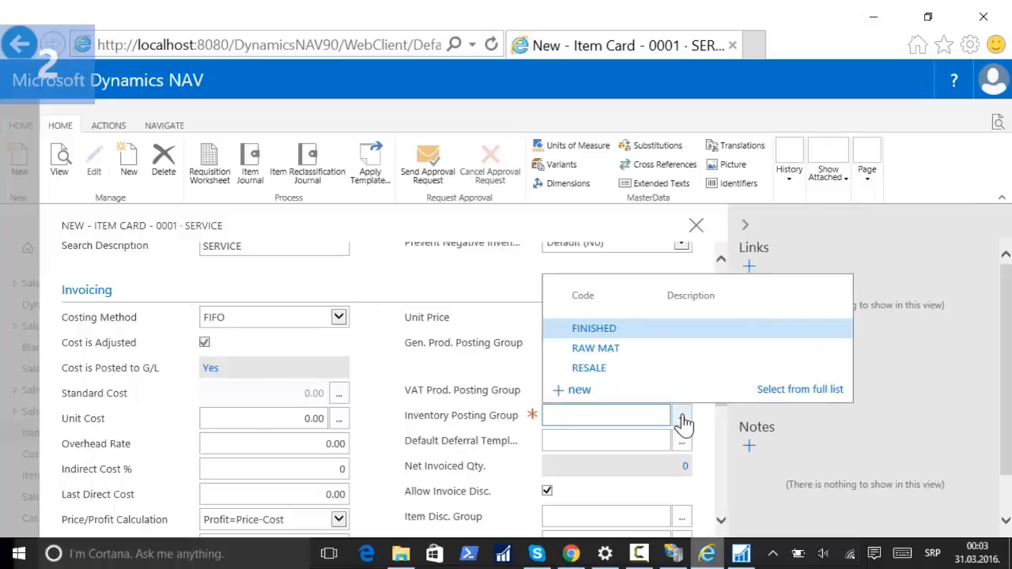
click(595, 370)
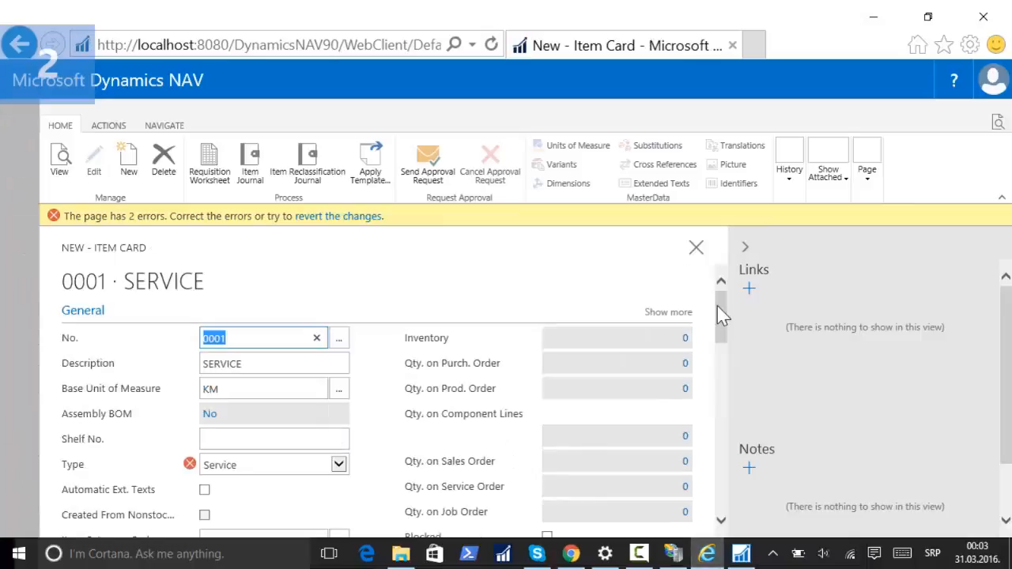
Step: Set Prevent Negative Inventory to Yes on the SERVICE item card
drag(718, 307, 724, 354)
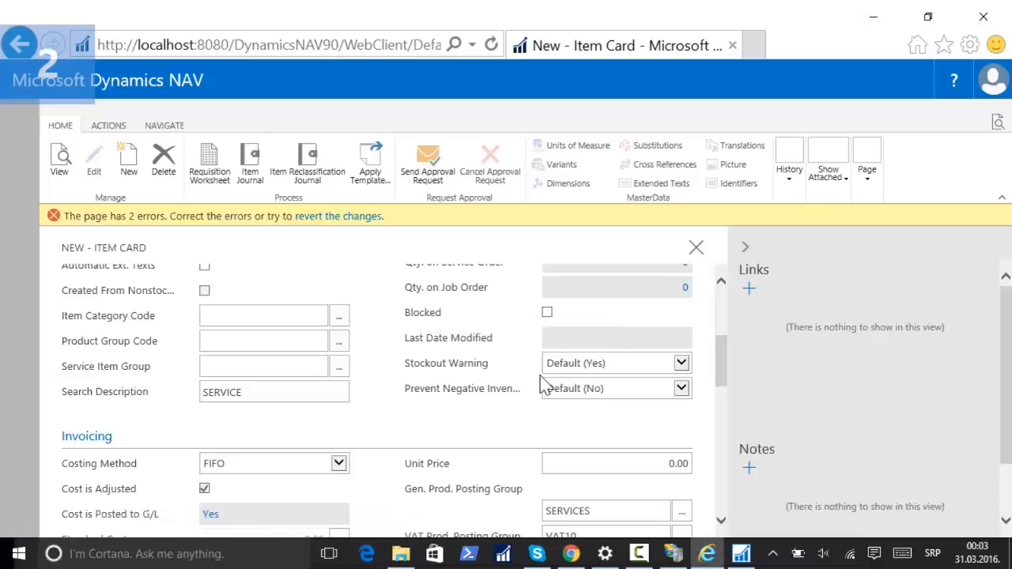
click(682, 391)
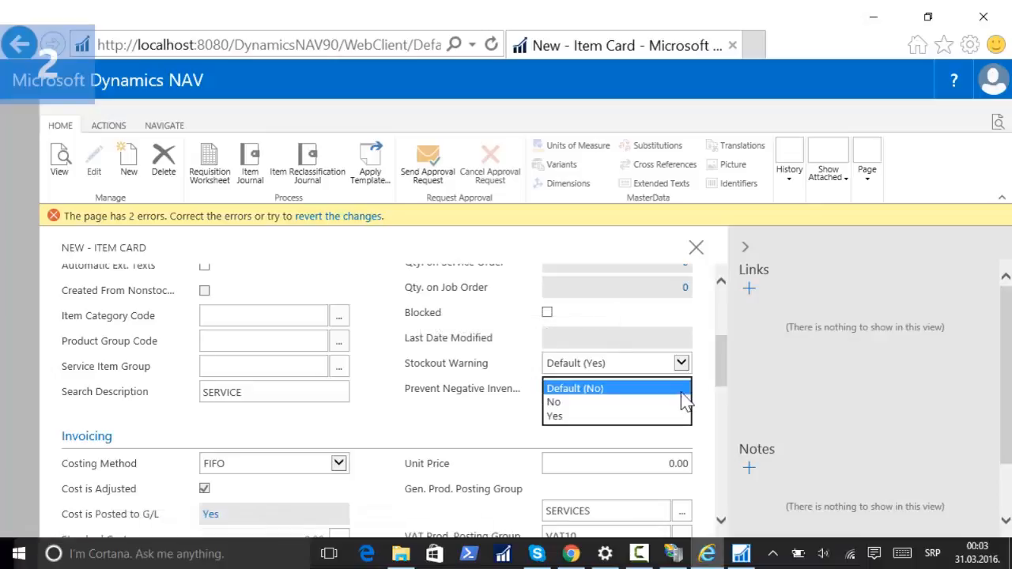
click(630, 418)
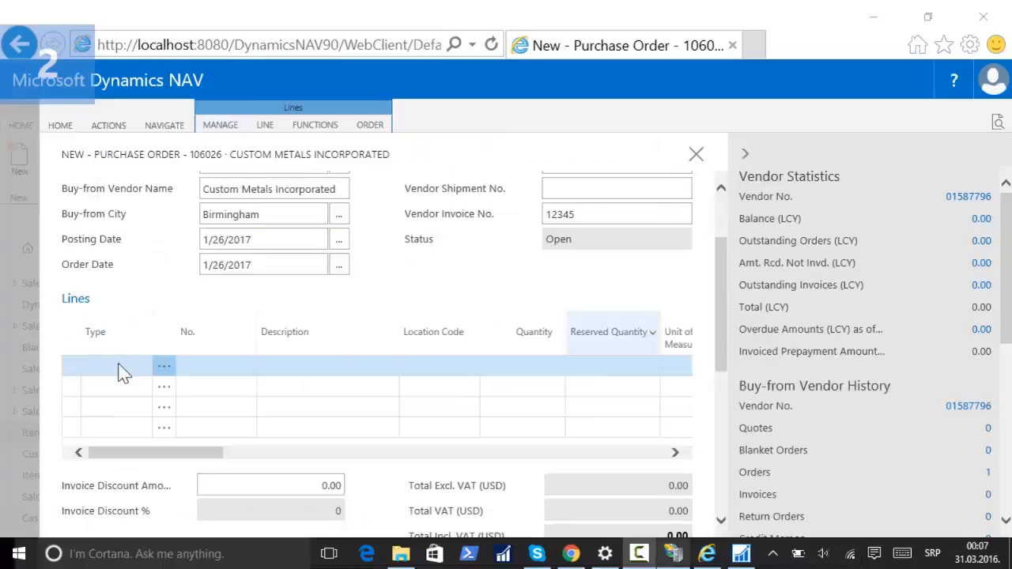
Step: Add a first line of type Item with No. 0001 (SERVICE) to the Custom Metals Incorporated purchase order
click(119, 367)
click(103, 394)
click(211, 367)
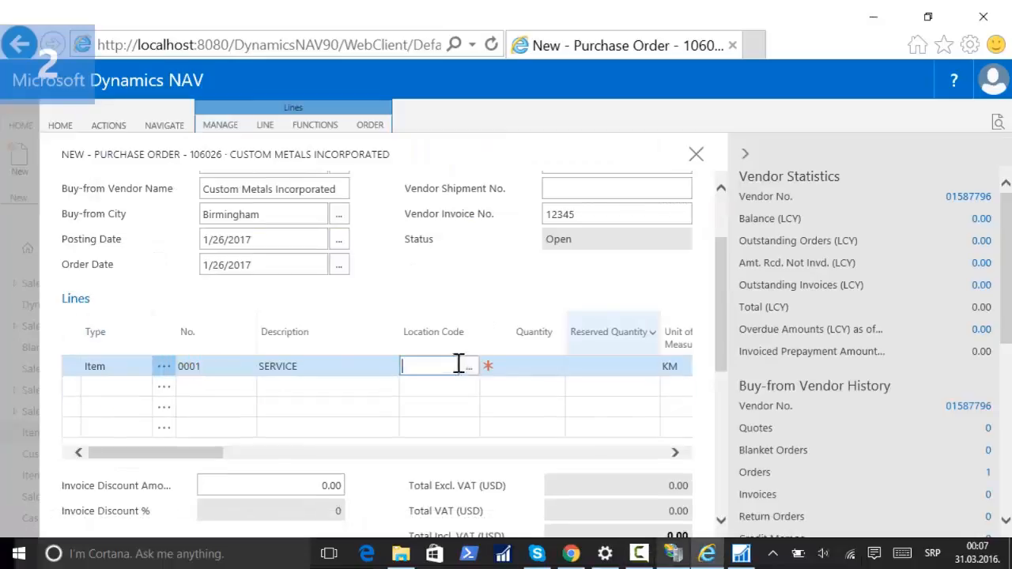
Step: Try to assign location code RED to the SERVICE item's purchase line
click(469, 367)
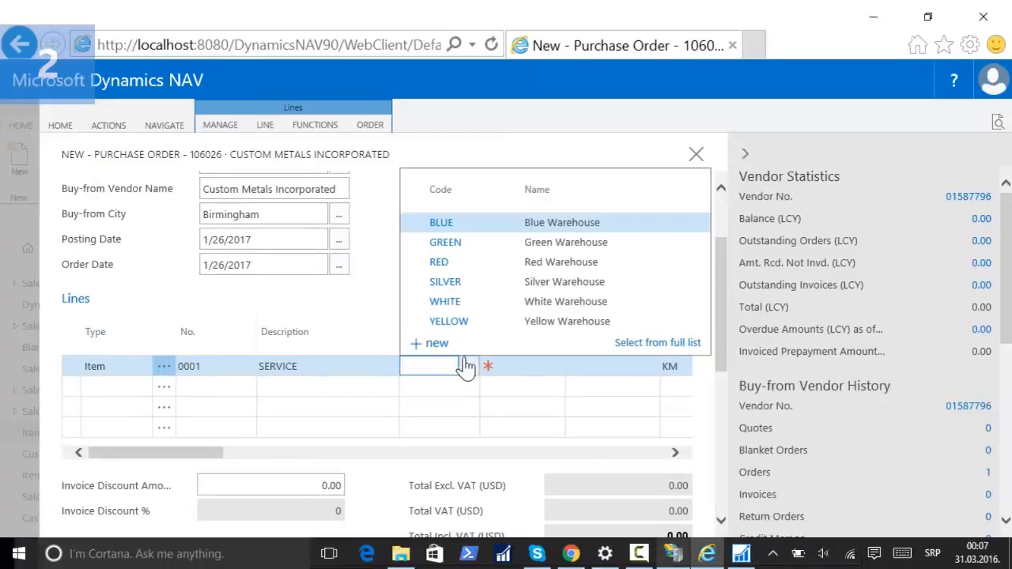
click(438, 263)
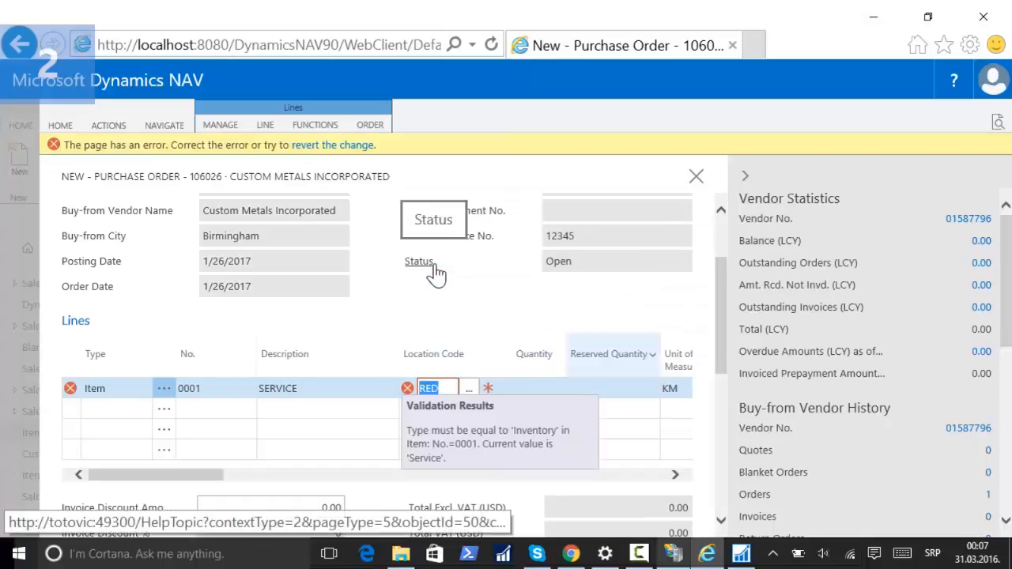
Step: Set the SERVICE purchase line's quantity to 10 and bring up the order's release and posting commands
click(533, 363)
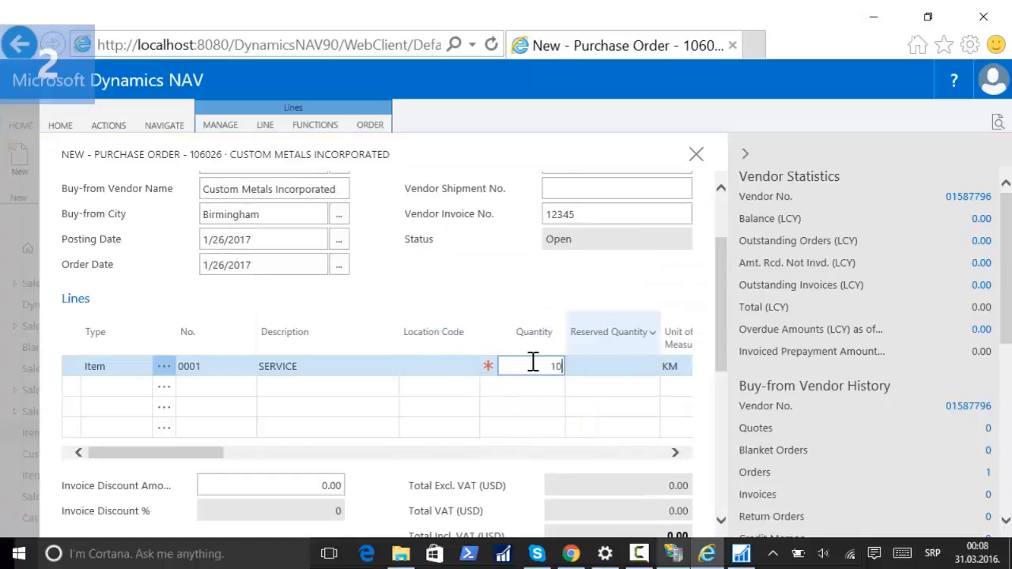
key(Tab)
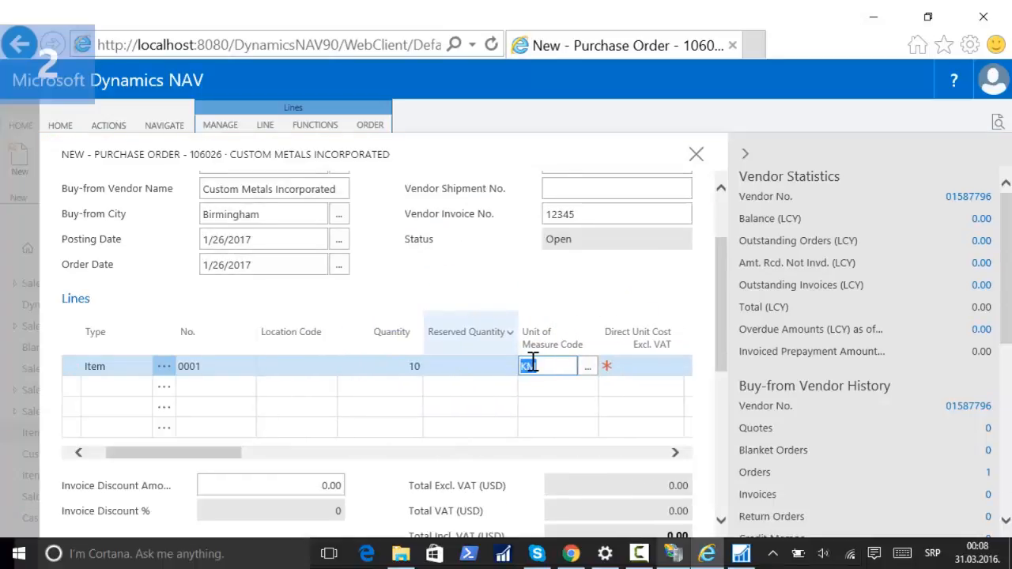
click(59, 129)
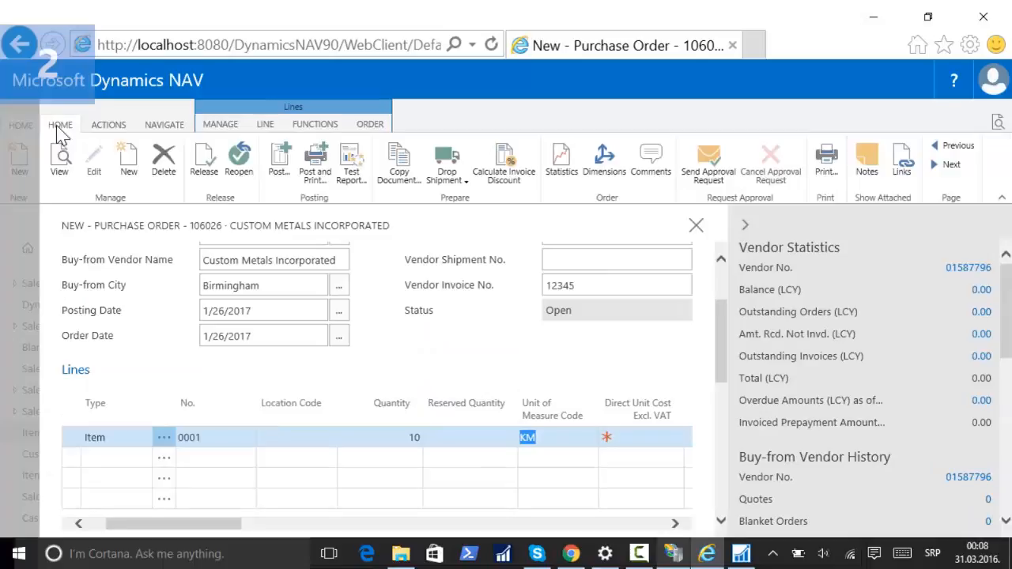
Step: Post the purchase order for Custom Metals Incorporated
click(278, 159)
click(601, 381)
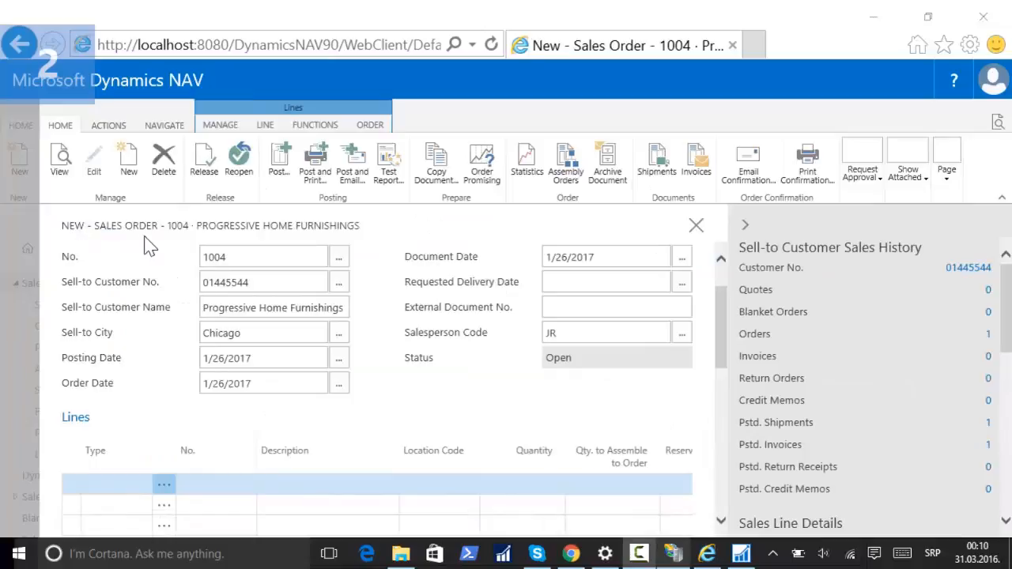
Step: Add a line of type Item with No. 0001 (SERVICE) and quantity 100 to the Progressive Home Furnishings sales order
click(111, 485)
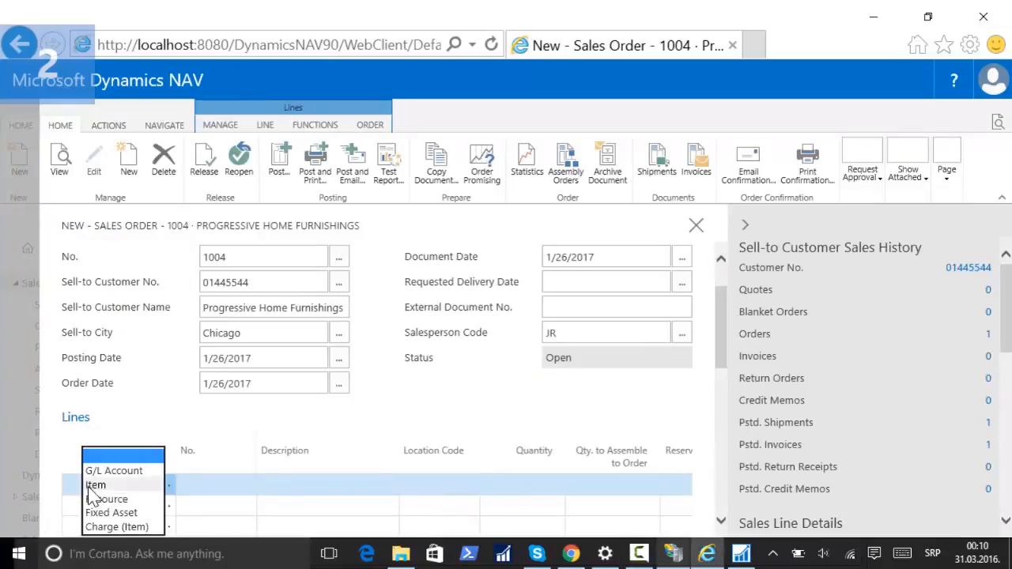
click(104, 425)
click(227, 485)
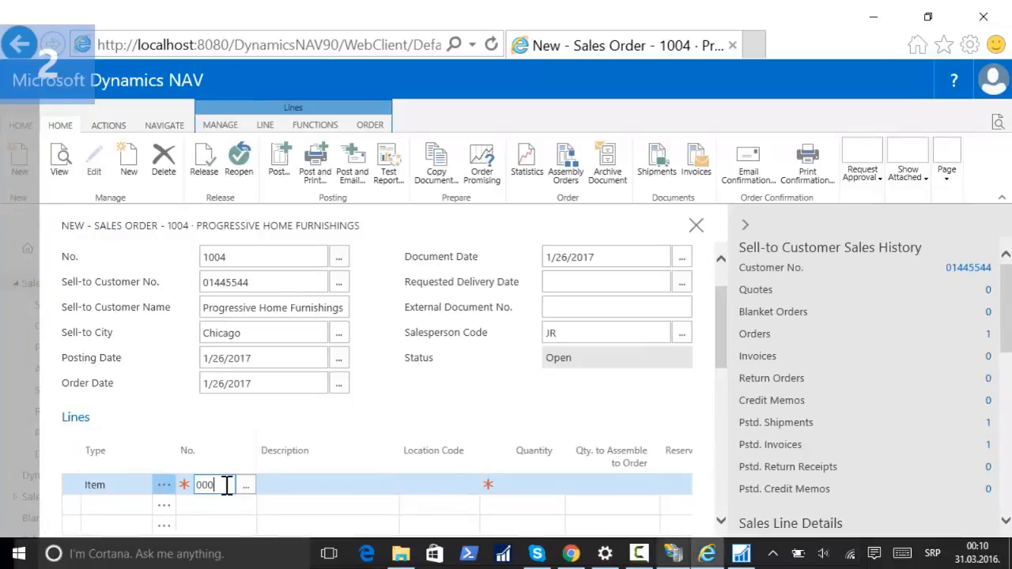
key(Tab)
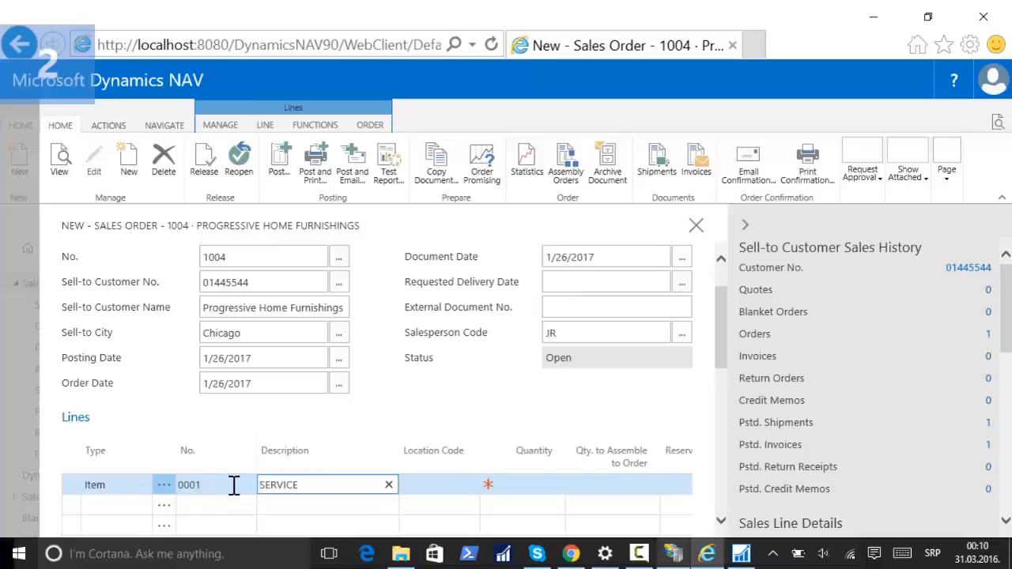
click(531, 486)
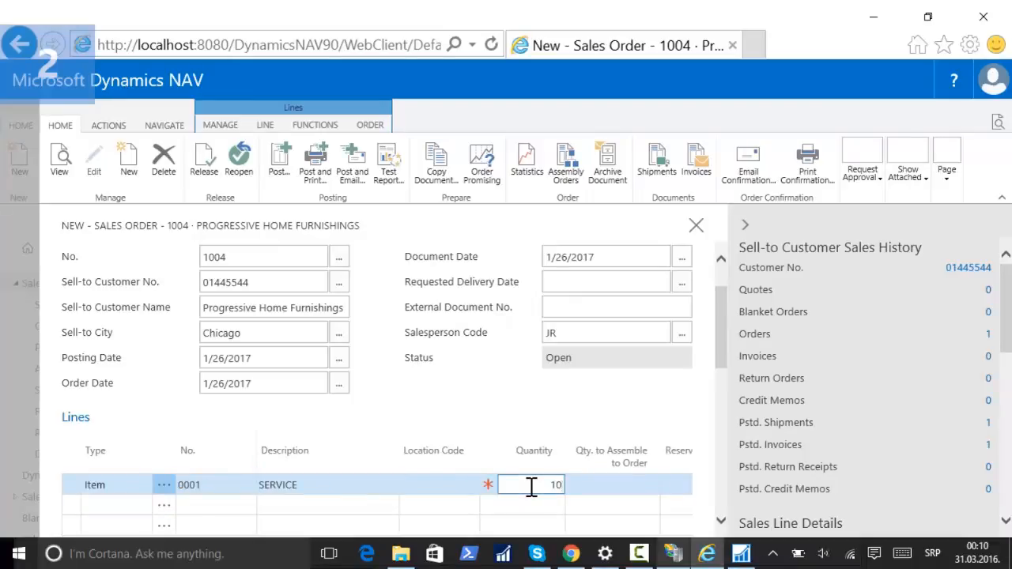
key(Tab)
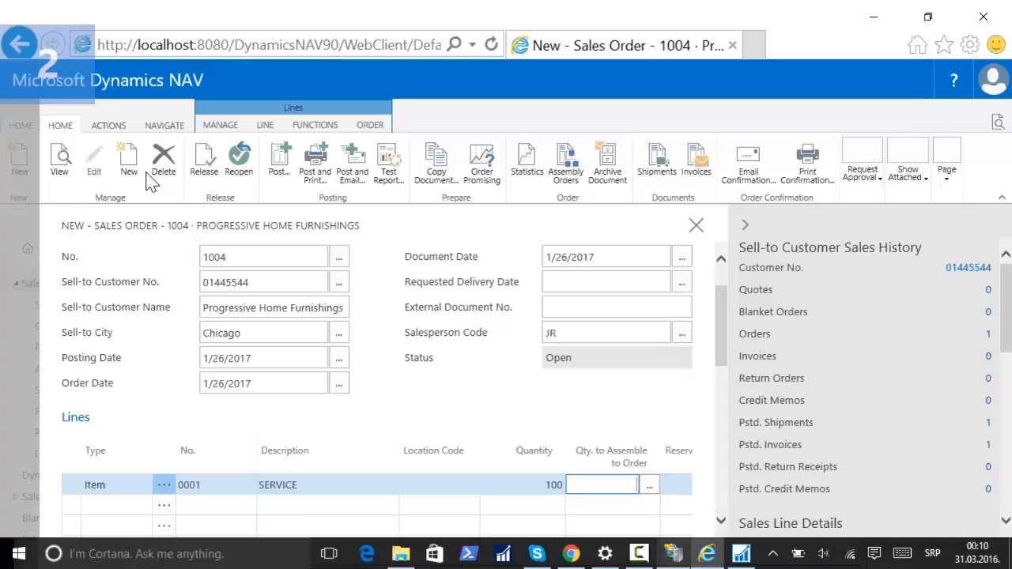
Step: Post the Progressive Home Furnishings sales order with the Ship and Invoice option
click(278, 162)
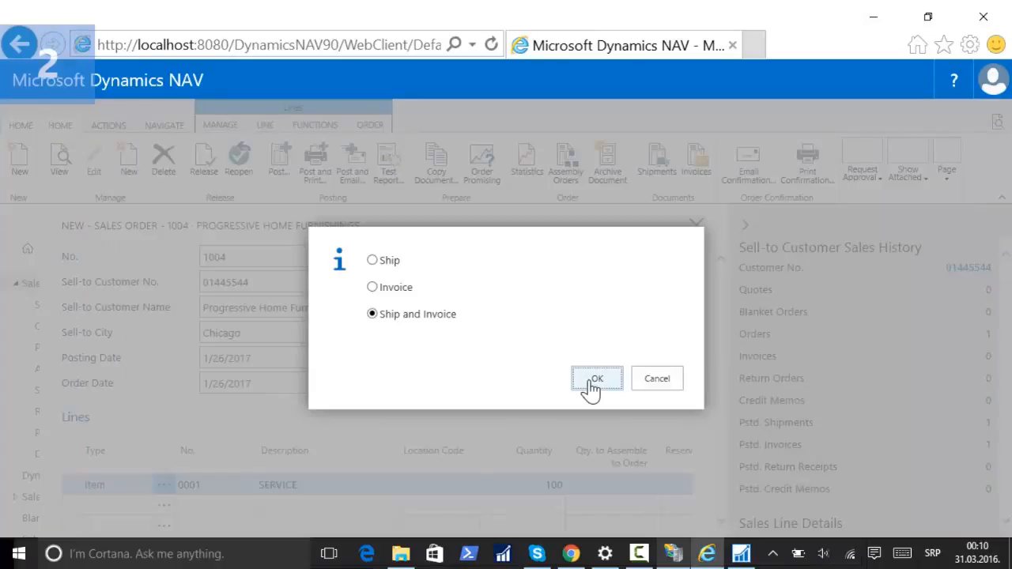
click(597, 379)
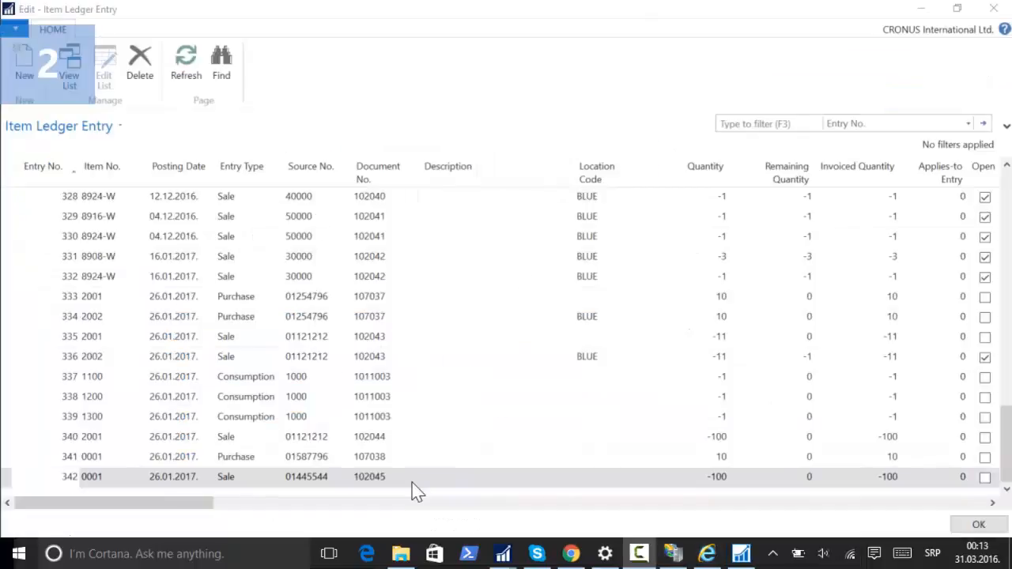
Step: Examine the latest item ledger entry, the sale of item 0001, from its description through the quantity, document and cost amount columns
click(414, 478)
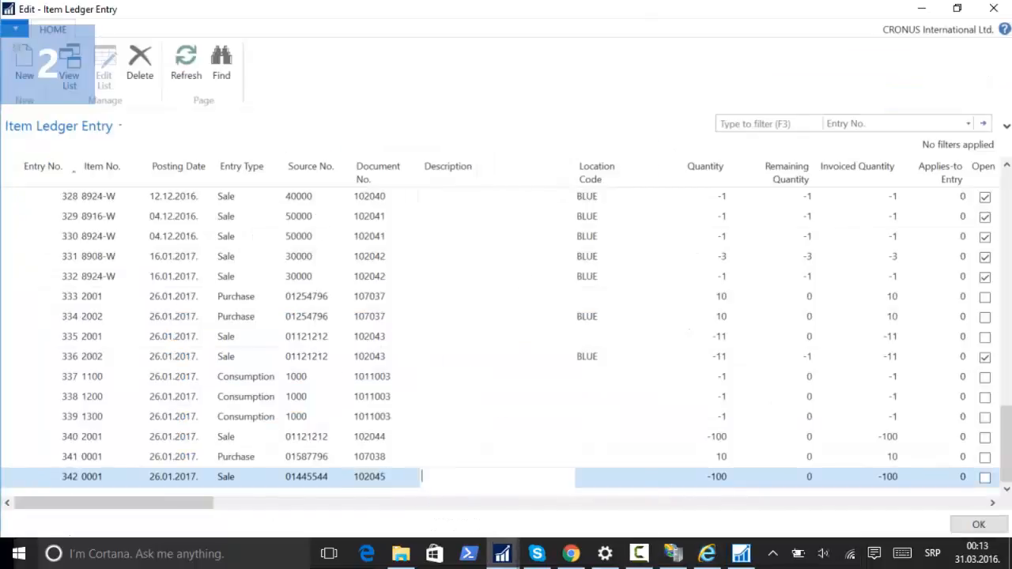
key(Tab)
key(Tab)
key(Tab)
key(Tab)
key(Tab)
key(Tab)
key(Tab)
key(Tab)
key(Tab)
key(Tab)
key(Tab)
key(Tab)
key(Tab)
key(Tab)
key(Tab)
key(Tab)
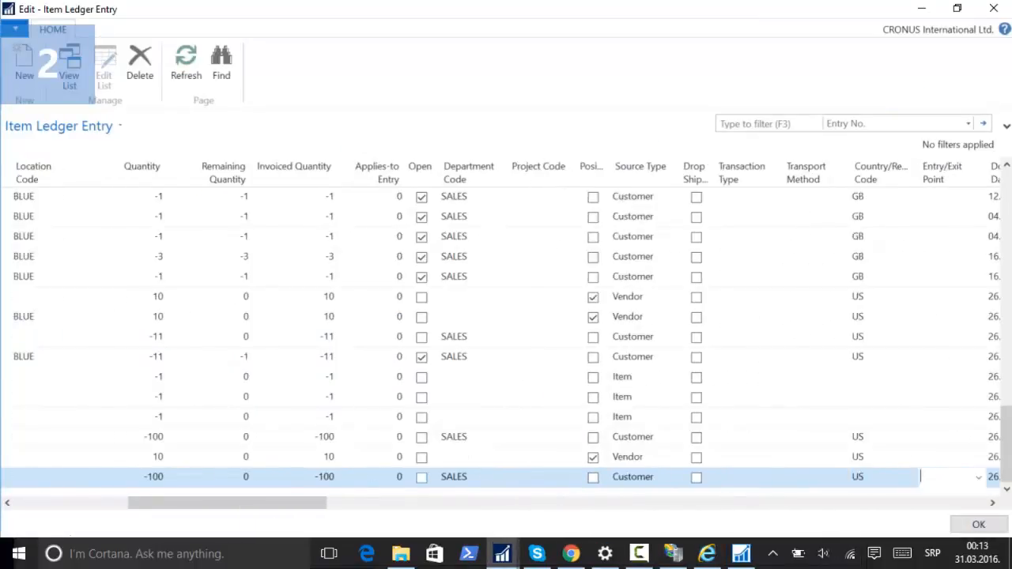
key(Tab)
key(Tab)
key(Tab)
key(Tab)
key(Tab)
key(Tab)
key(Tab)
key(Tab)
key(Tab)
key(Tab)
key(Tab)
key(Tab)
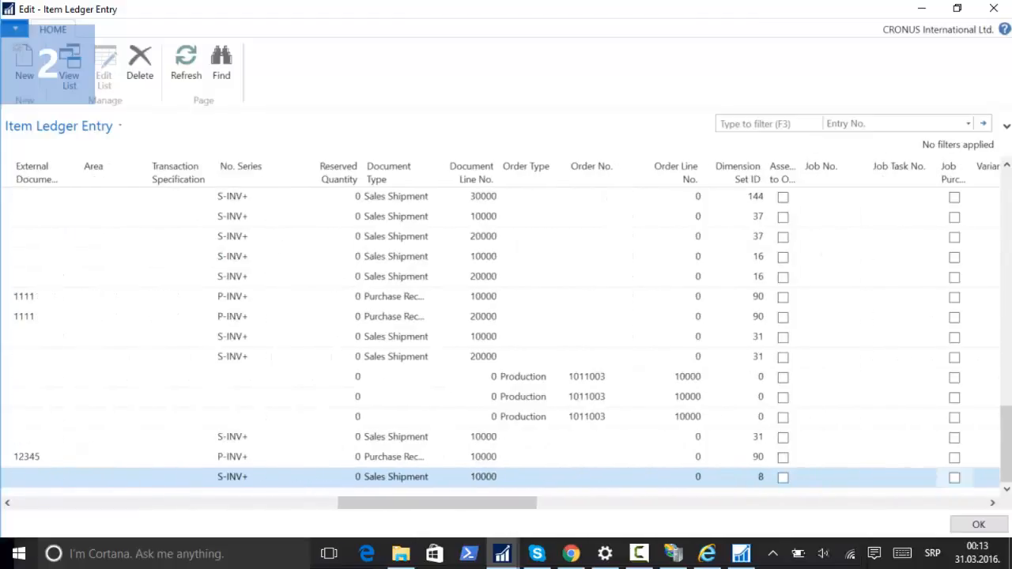
key(Tab)
key(Tab)
key(Tab)
key(Tab)
key(Tab)
key(Tab)
key(Tab)
key(Tab)
key(Tab)
key(Tab)
key(Tab)
key(Tab)
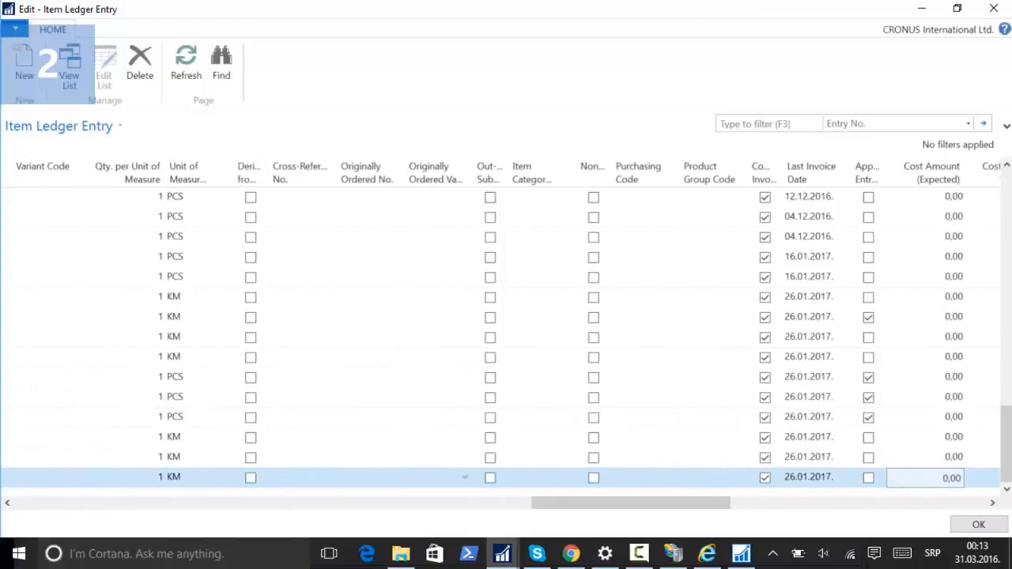
key(Tab)
key(Tab)
key(Tab)
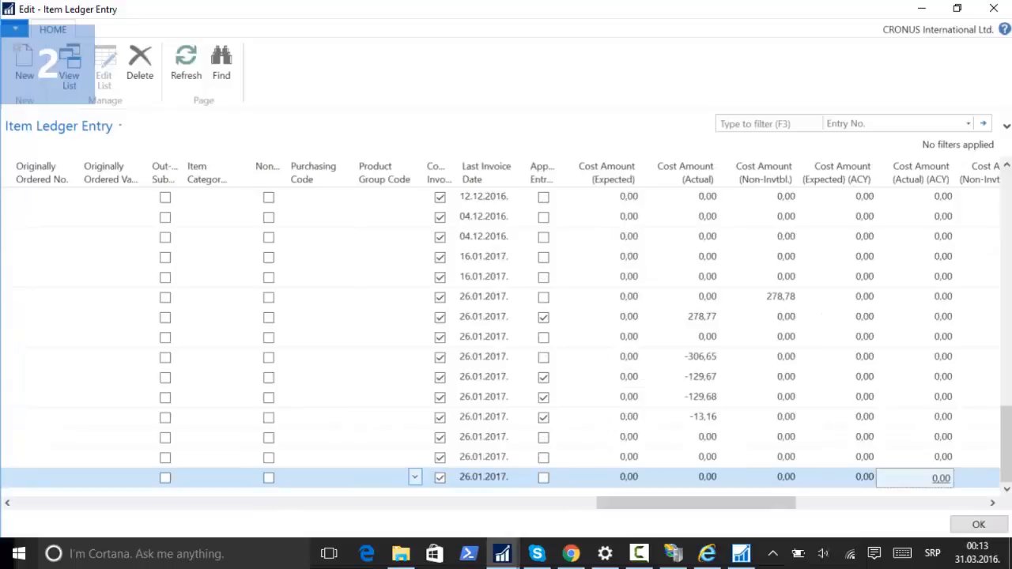
Step: Switch to the Value Entry table and examine the latest sale entry of item 0001 across its posting group, quantity, cost and amount columns
mouse_move(503, 554)
click(660, 488)
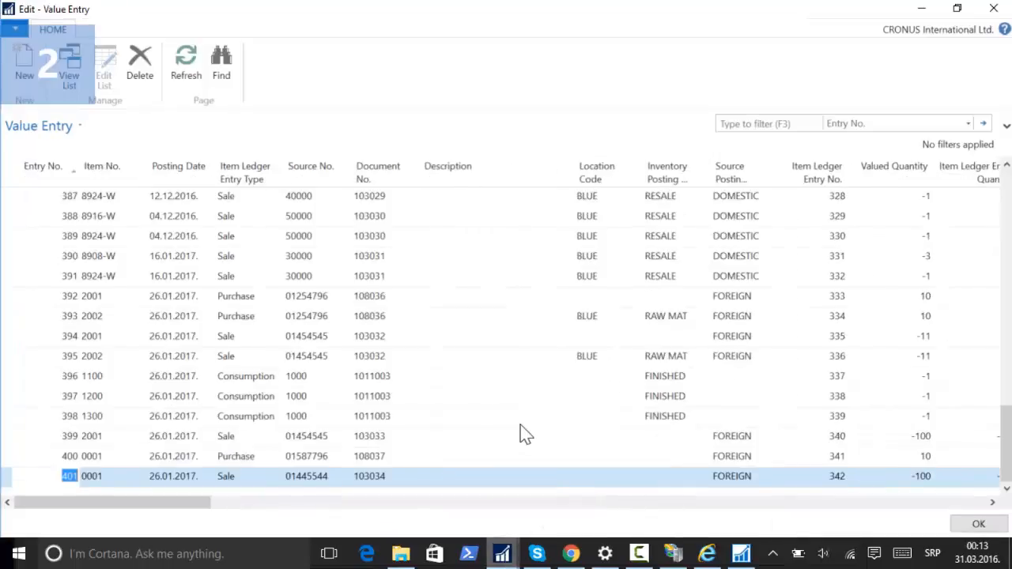
key(Tab)
key(Tab)
key(Tab)
key(Tab)
key(Tab)
key(Tab)
key(Tab)
key(Tab)
key(Tab)
key(Tab)
key(Tab)
key(Tab)
key(Tab)
key(Tab)
key(Tab)
key(Tab)
key(Tab)
key(Tab)
key(Tab)
key(Tab)
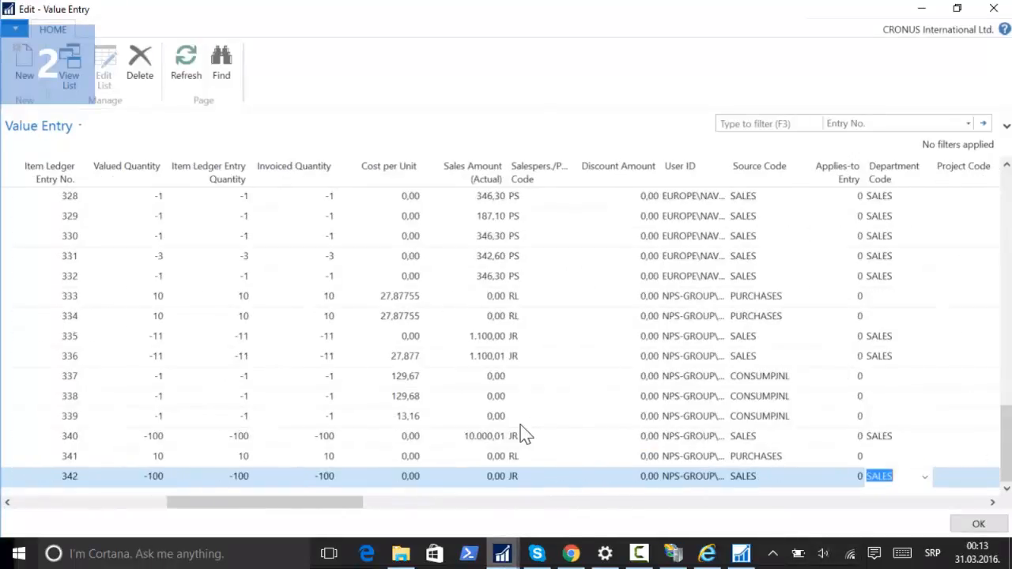